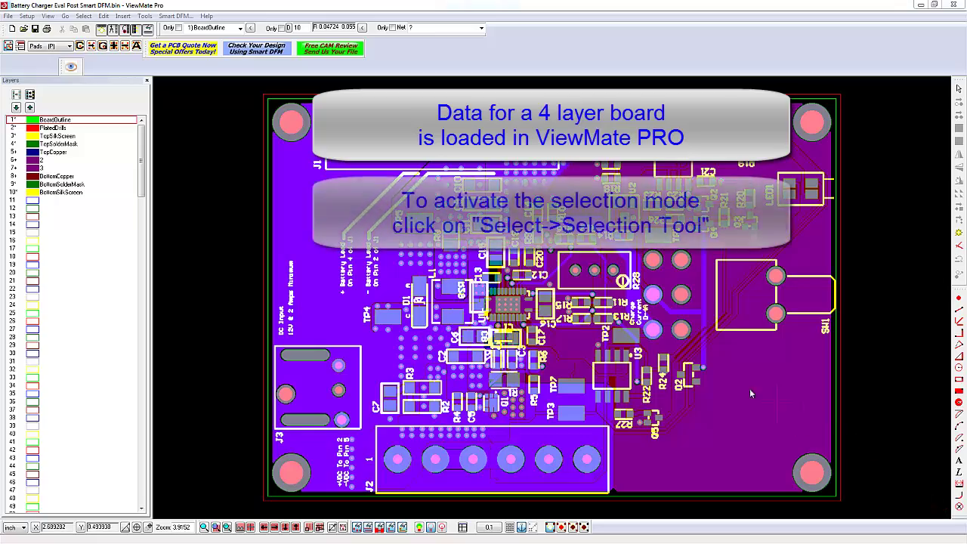
# Step: Switch on the Selection Tool from the Select menu so board elements can be picked
pyautogui.click(83, 15)
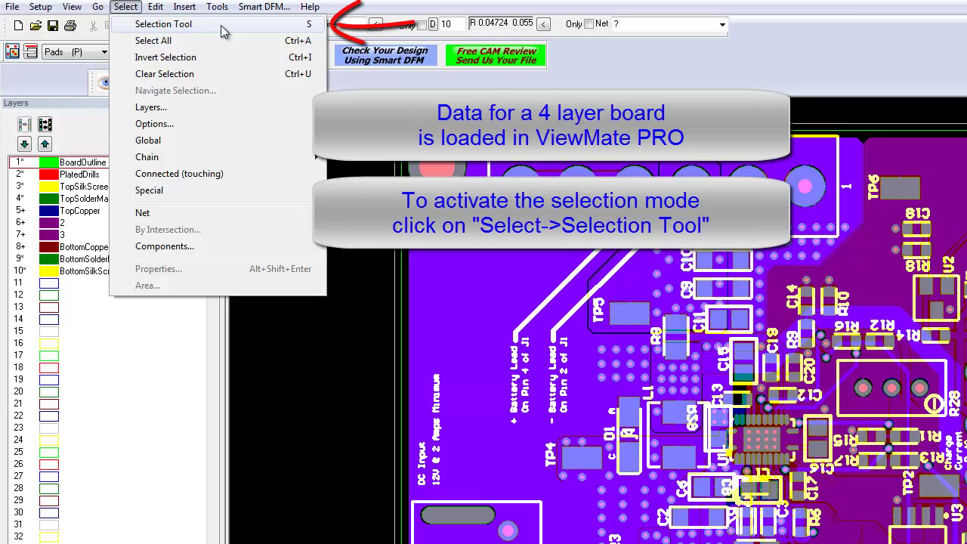
pyautogui.click(222, 26)
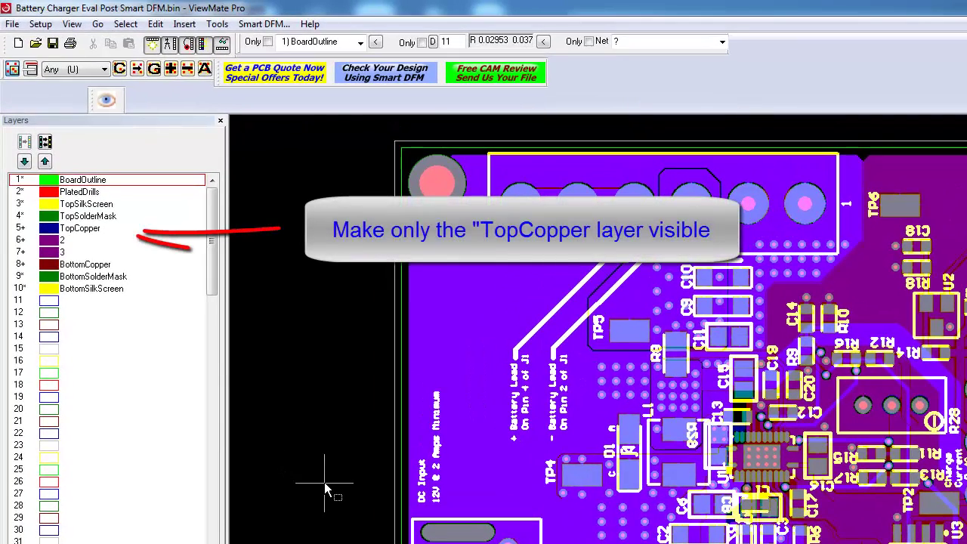
# Step: Make TopCopper the only visible layer using Only This Visible
pyautogui.rightClick(77, 231)
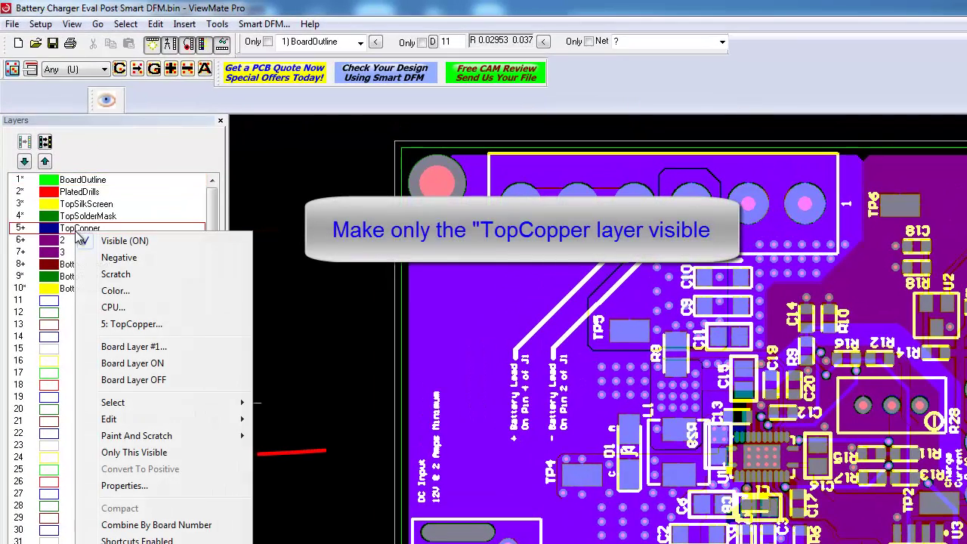
pyautogui.click(133, 451)
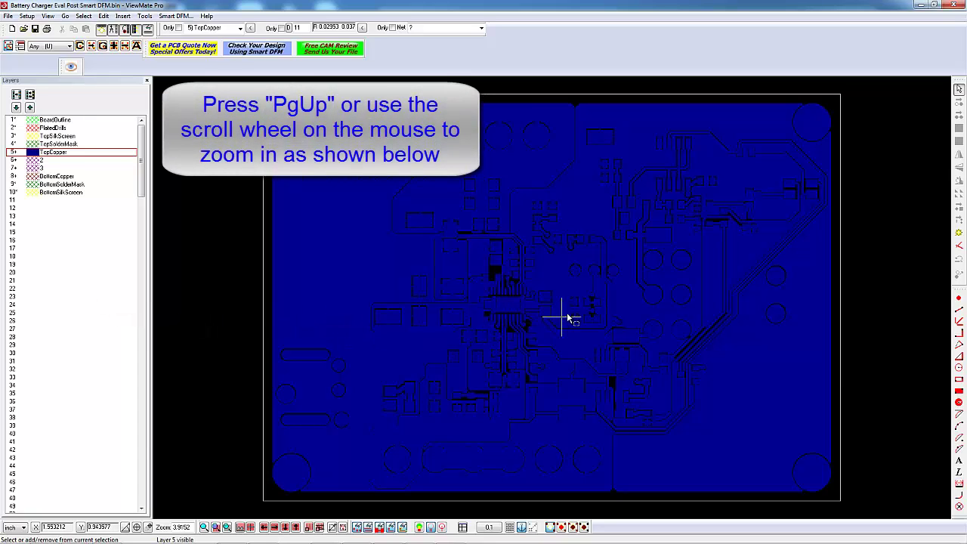
# Step: Zoom in on the central pad cluster and centre the view on it with End
pyautogui.scroll(5, 589, 315)
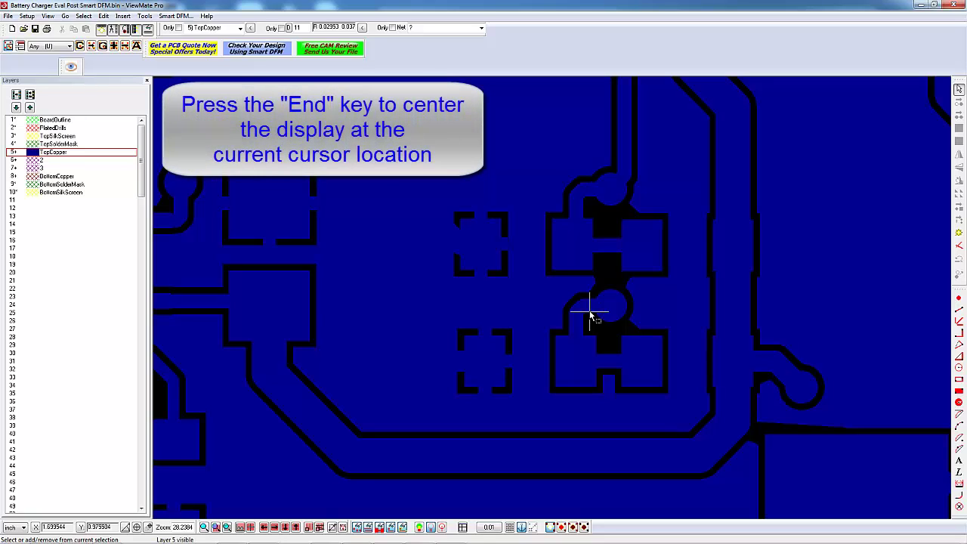
pyautogui.press('End')
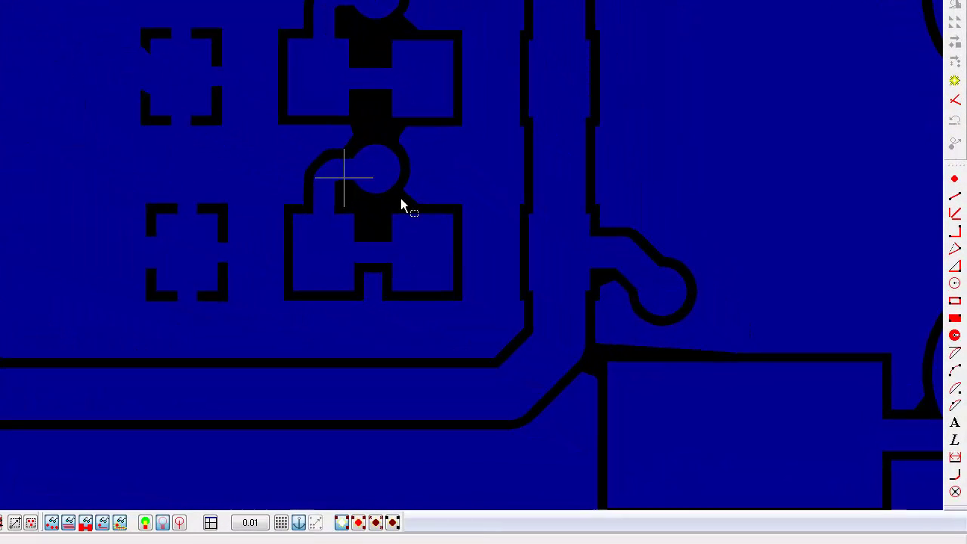
# Step: Select several single pads, including the square and oblong ones, then the copper fill polygon
pyautogui.click(591, 315)
pyautogui.click(380, 165)
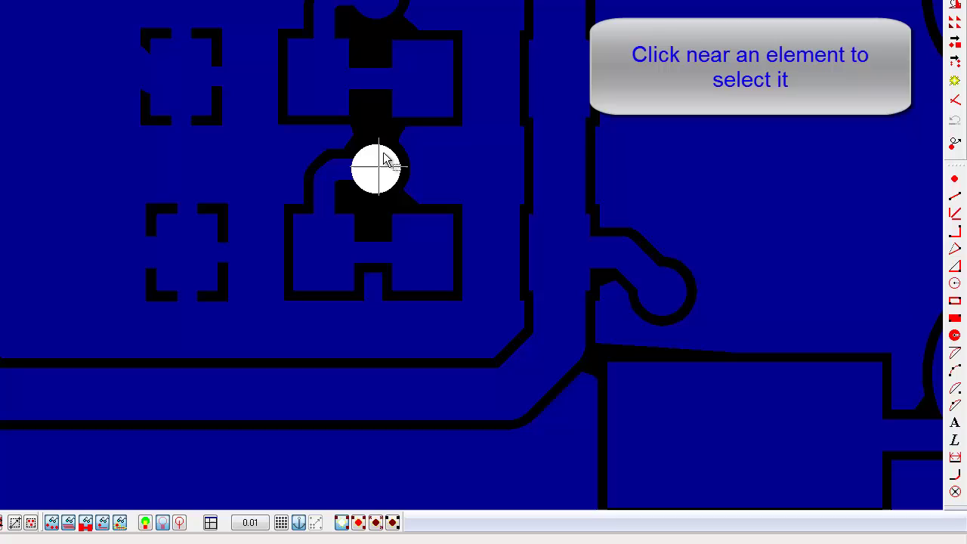
pyautogui.click(423, 89)
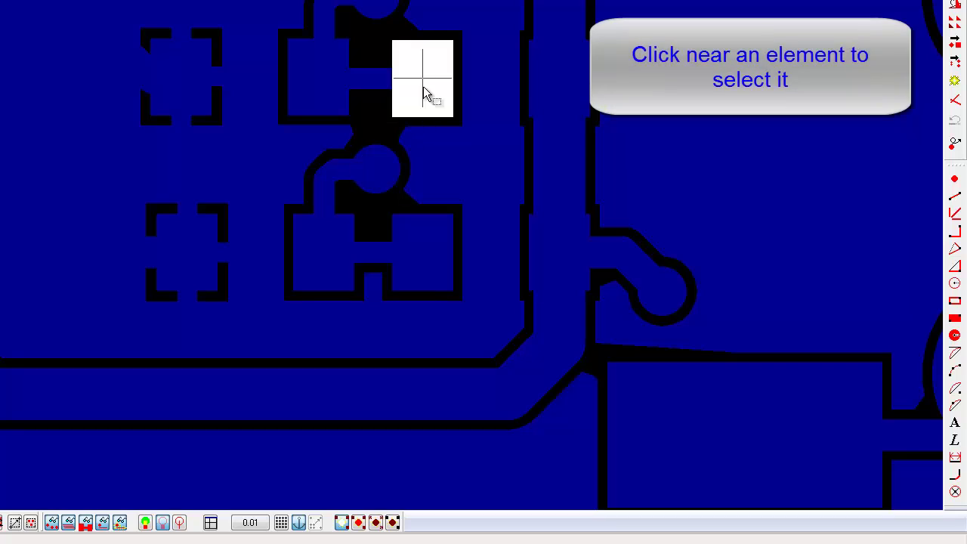
pyautogui.click(373, 88)
pyautogui.click(301, 54)
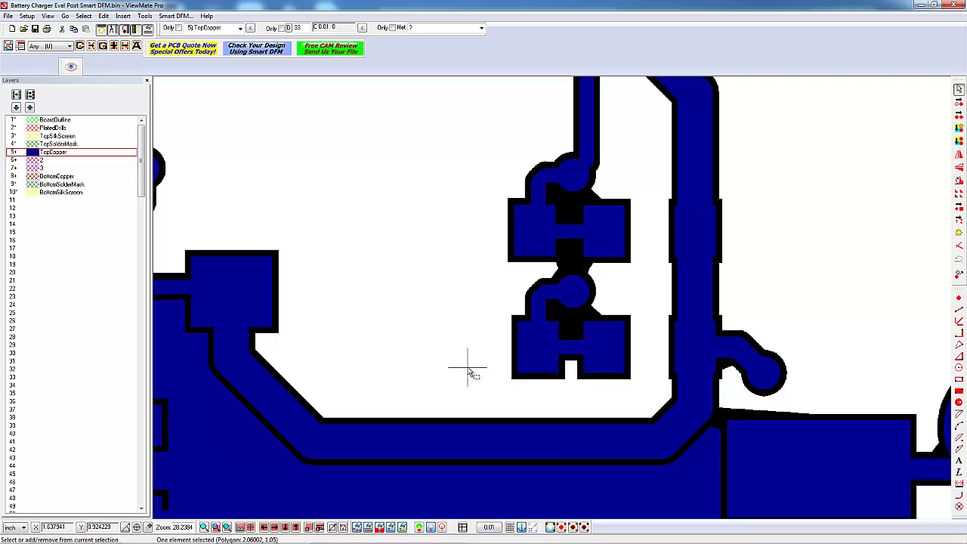
# Step: Show Selection Properties for the selected 1230-vertex polygon on layer 5
pyautogui.rightClick(467, 370)
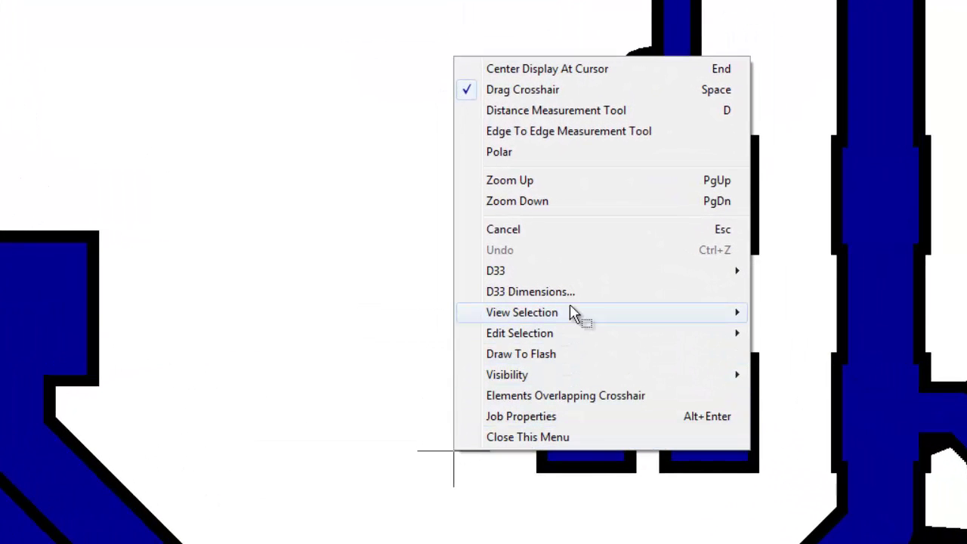
pyautogui.moveTo(597, 317)
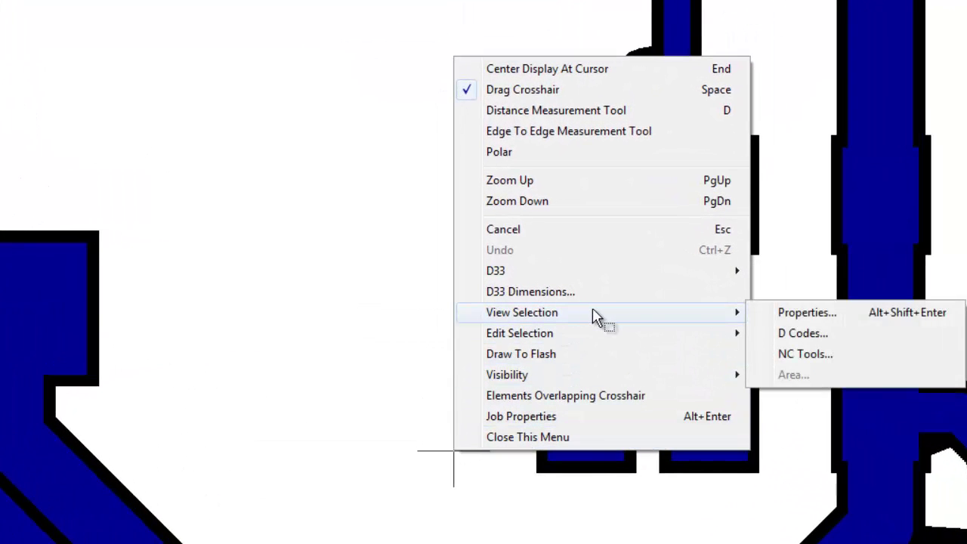
pyautogui.click(848, 311)
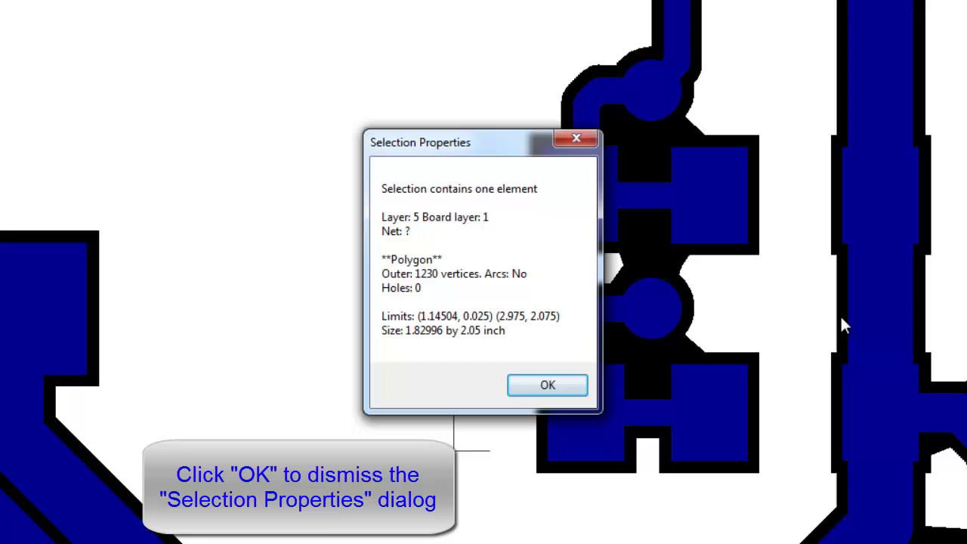
# Step: Dismiss the Selection Properties dialog with OK
pyautogui.click(548, 386)
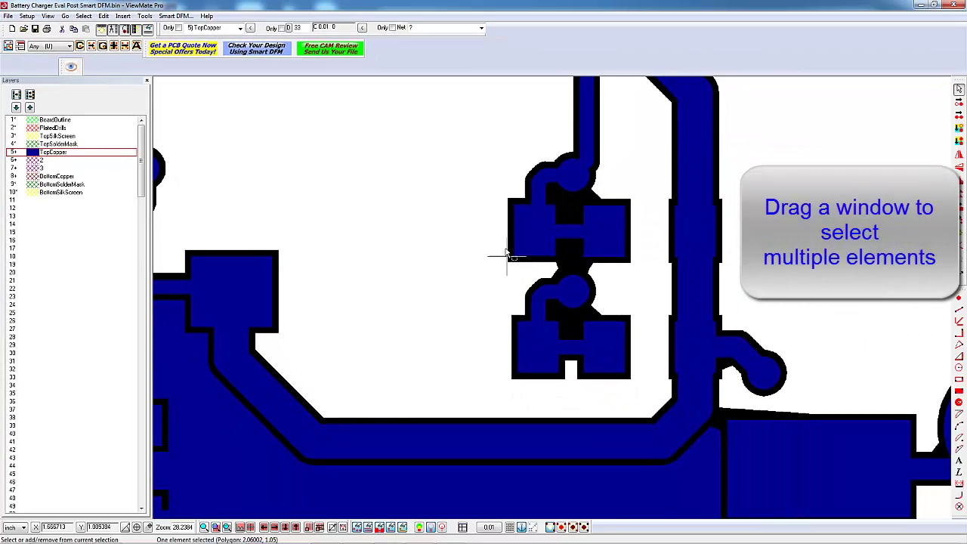
# Step: Window-select all ten elements of the pad cluster in one drag
pyautogui.moveTo(522, 242); pyautogui.dragTo(640, 388)
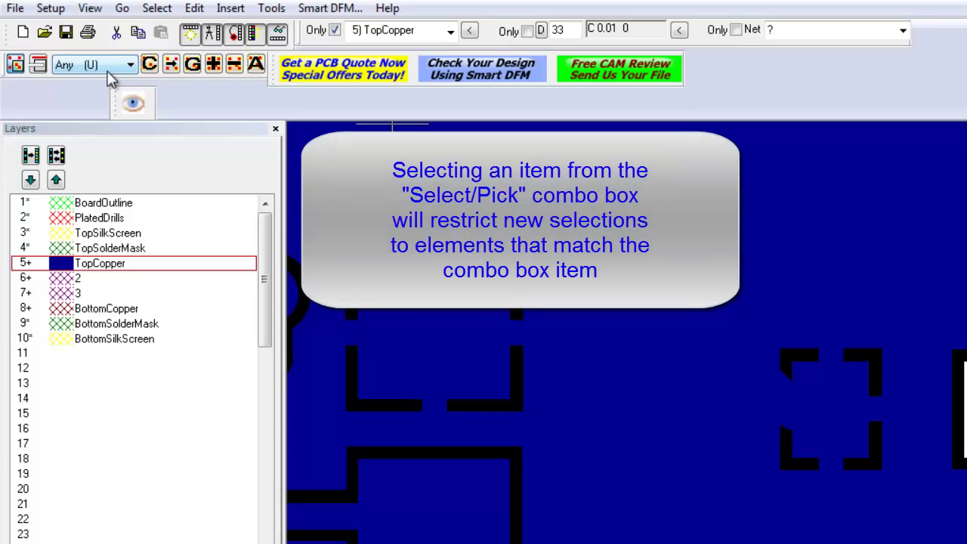
# Step: Drop down the Select/Pick element-type list, currently set to Any
pyautogui.click(107, 71)
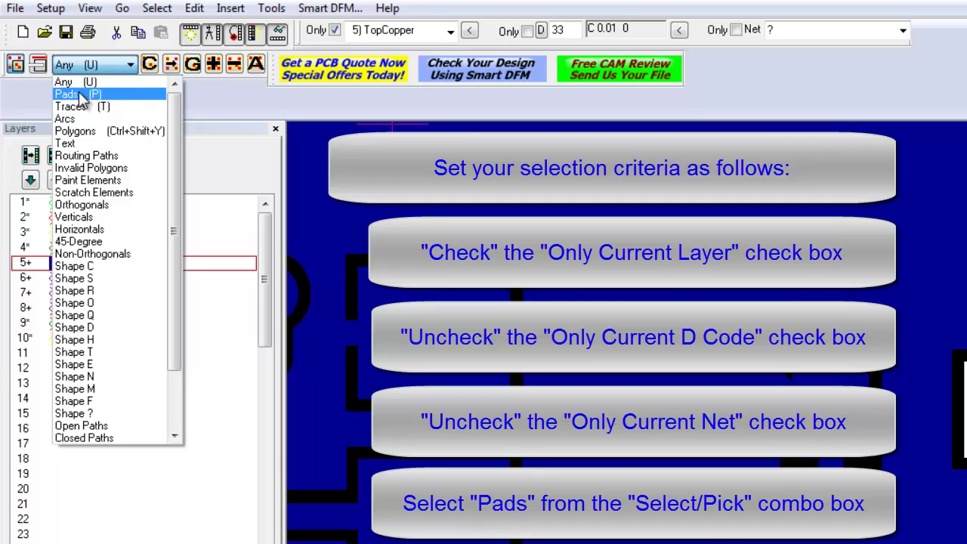
# Step: Set the Select/Pick filter to Pads (P) on the current TopCopper layer
pyautogui.click(81, 96)
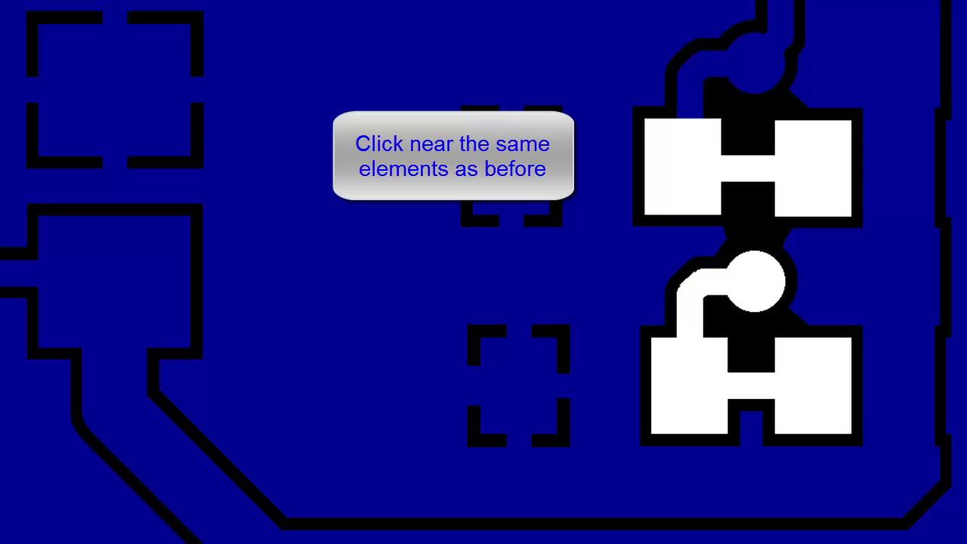
# Step: Pick the component's four rectangular pads and central round pad one by one
pyautogui.moveTo(547, 176); pyautogui.dragTo(579, 214)
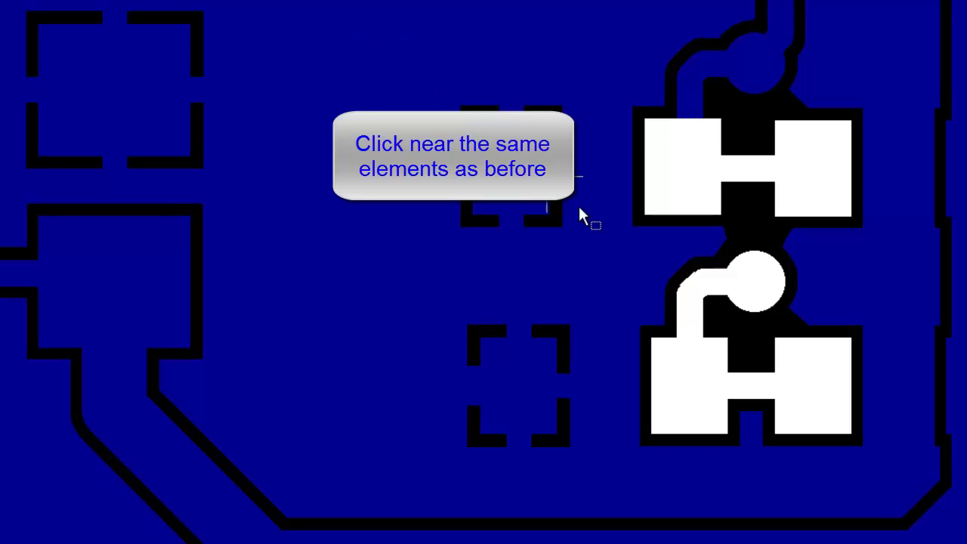
pyautogui.click(676, 212)
pyautogui.click(745, 175)
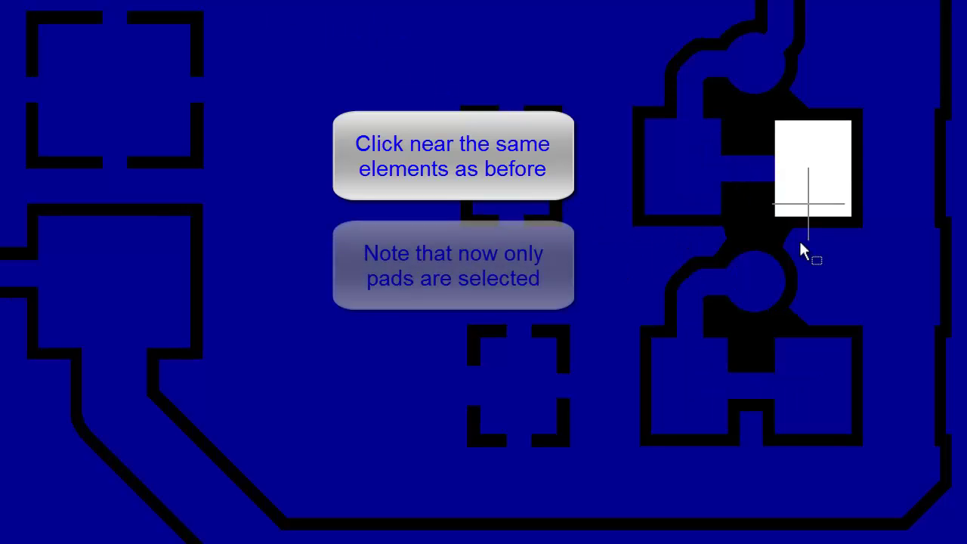
pyautogui.click(701, 287)
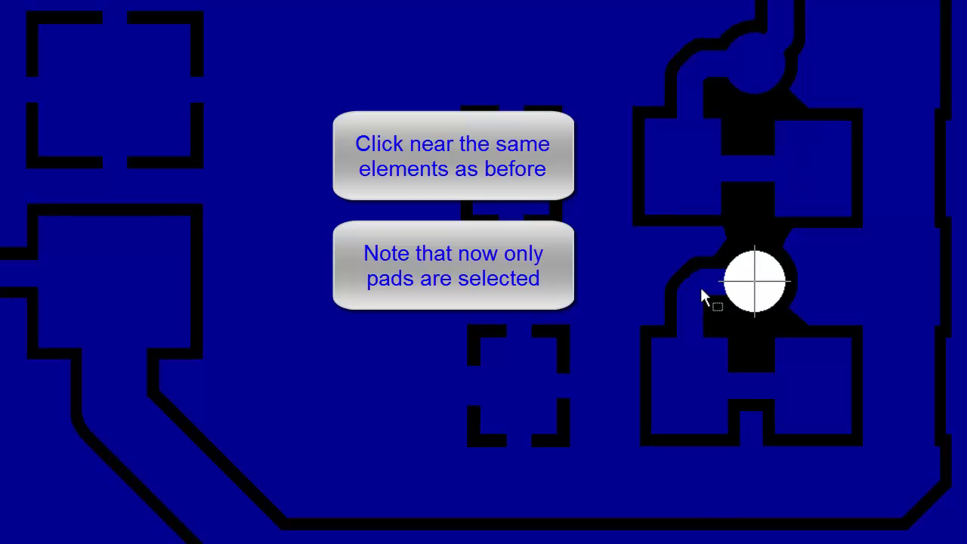
pyautogui.click(824, 405)
pyautogui.click(682, 399)
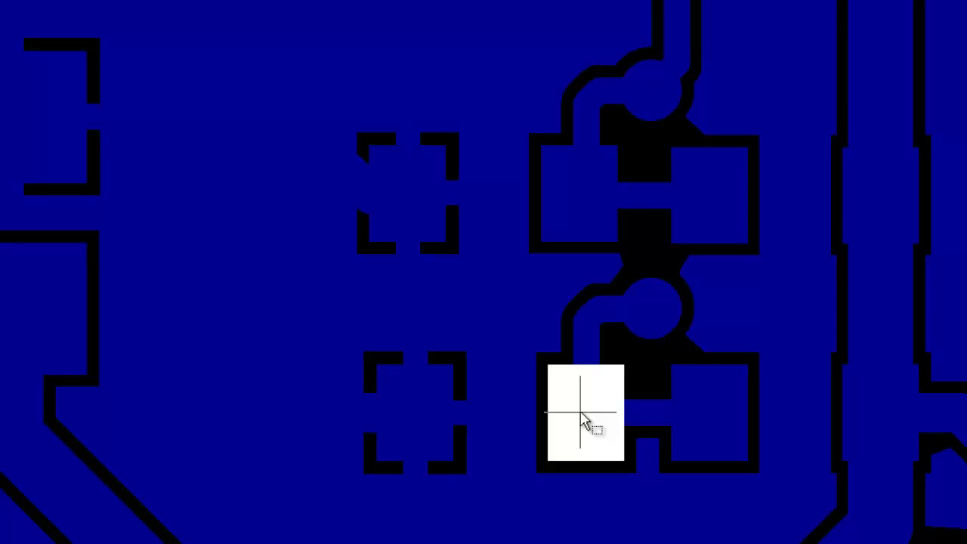
# Step: Window-select the component's pads, then pick the lower-right rectangular pad
pyautogui.moveTo(490, 132); pyautogui.dragTo(592, 212)
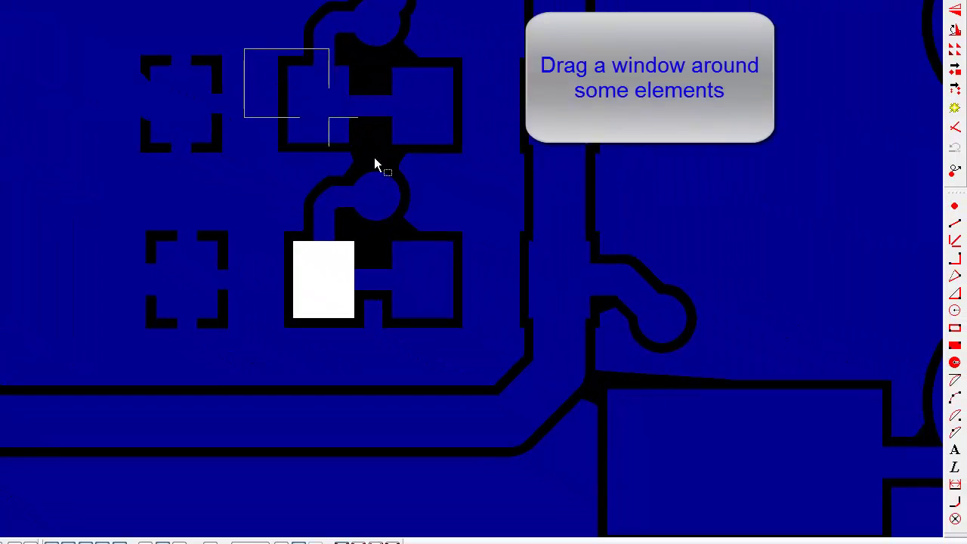
pyautogui.moveTo(374, 165); pyautogui.dragTo(509, 354)
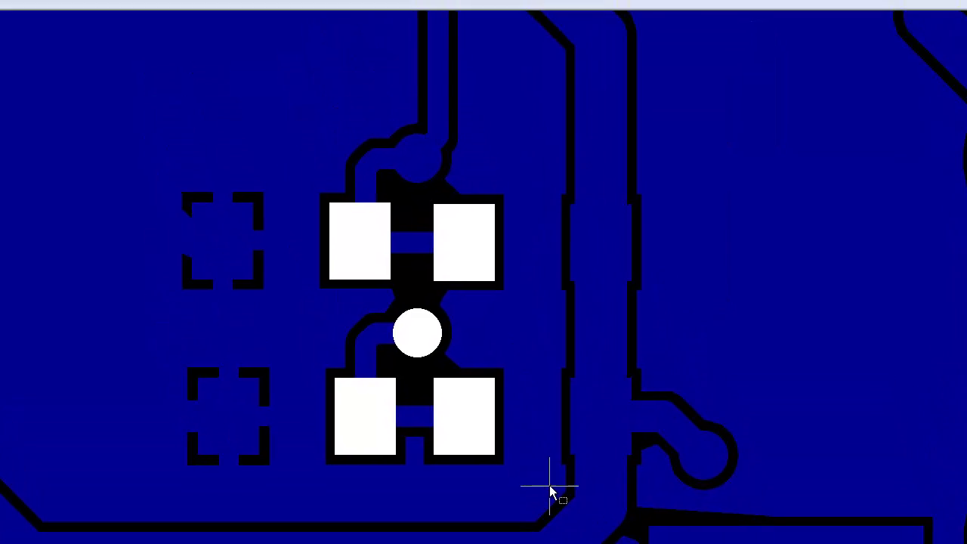
pyautogui.click(466, 414)
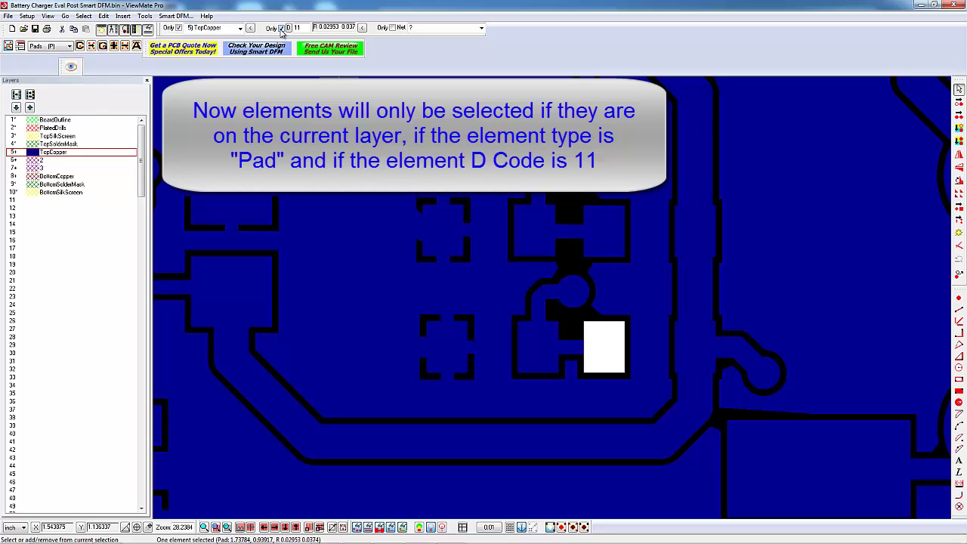
# Step: Pick individual D11 pads, then window-select the component's four rectangular D11 pads, leaving the round pad unselected
pyautogui.click(559, 316)
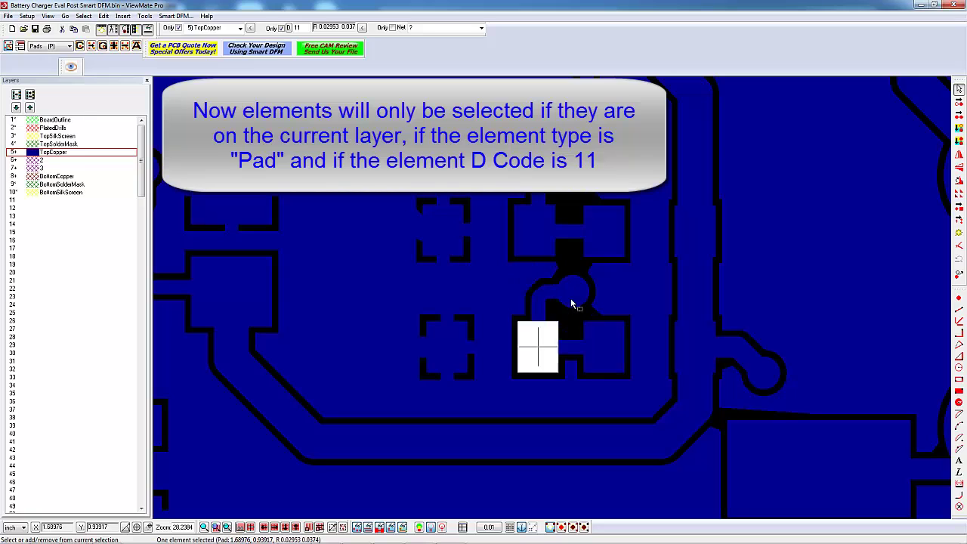
pyautogui.click(604, 232)
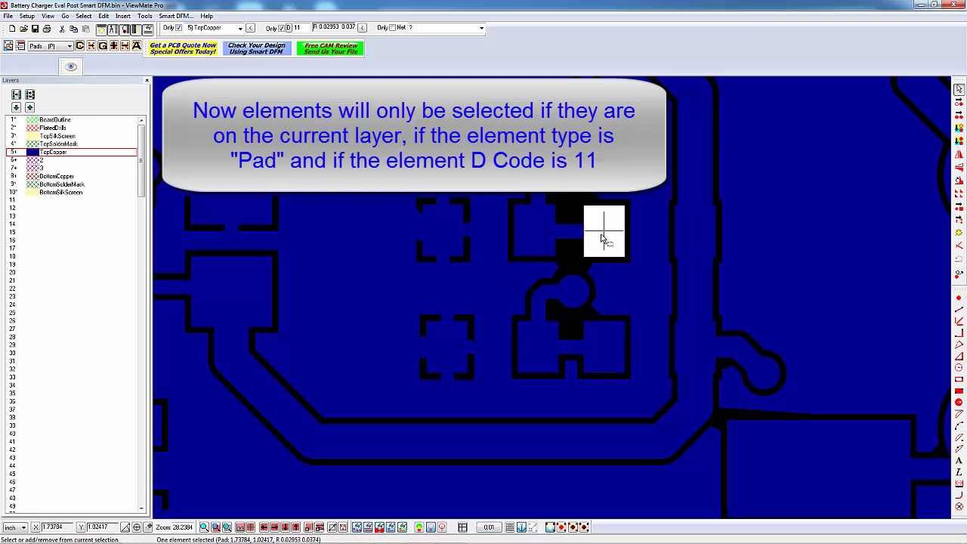
pyautogui.click(536, 249)
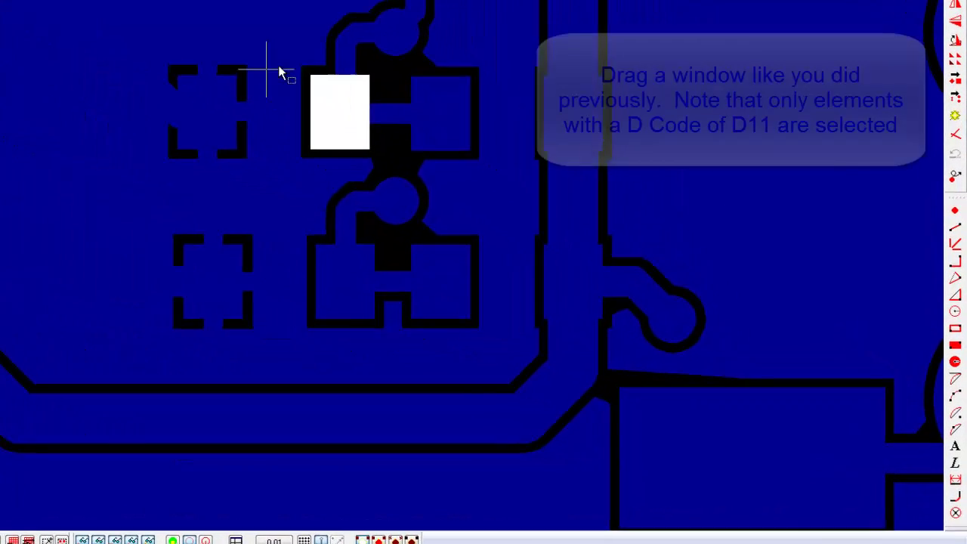
pyautogui.moveTo(498, 195); pyautogui.dragTo(622, 372)
pyautogui.moveTo(448, 306); pyautogui.dragTo(498, 339)
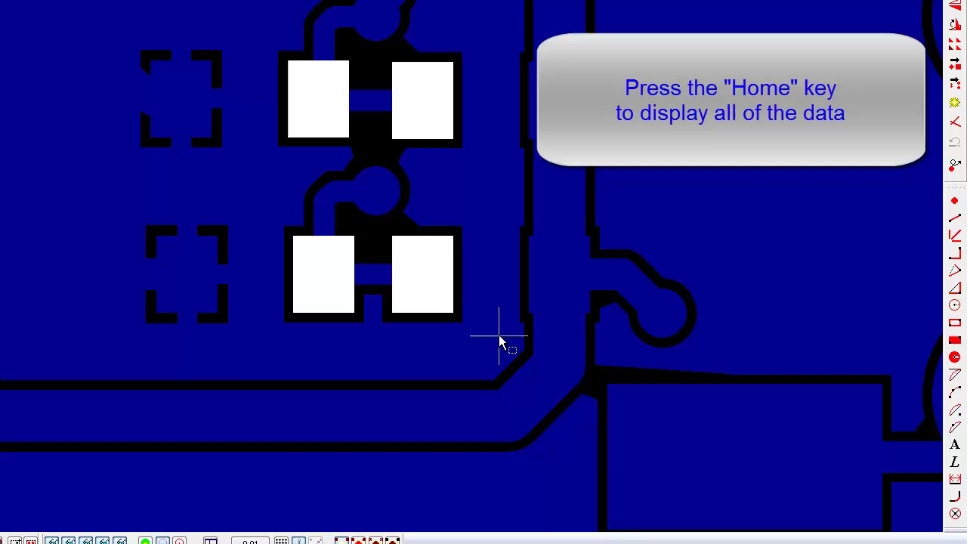
# Step: Fit the entire board in view and globally select all D Code 11 pads on TopCopper
pyautogui.press('Home')
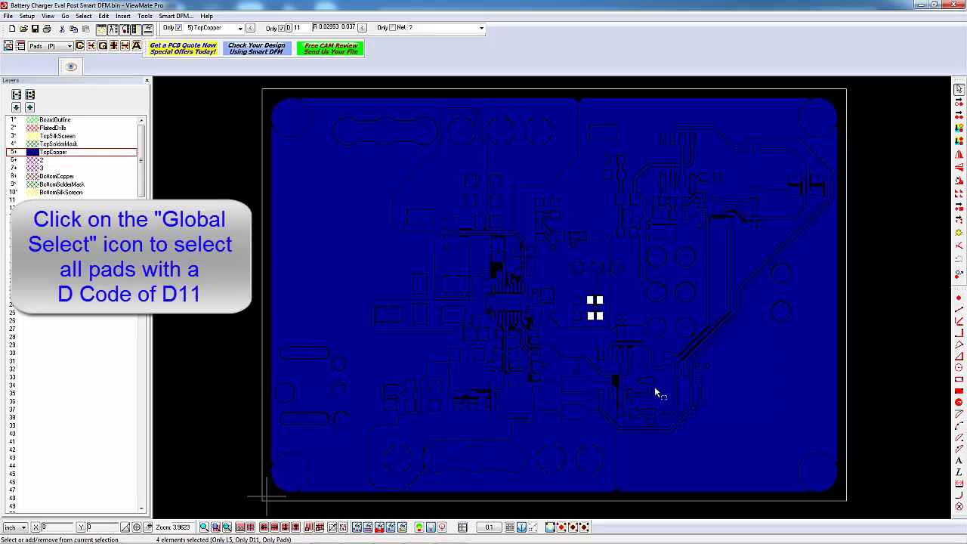
pyautogui.press('v')
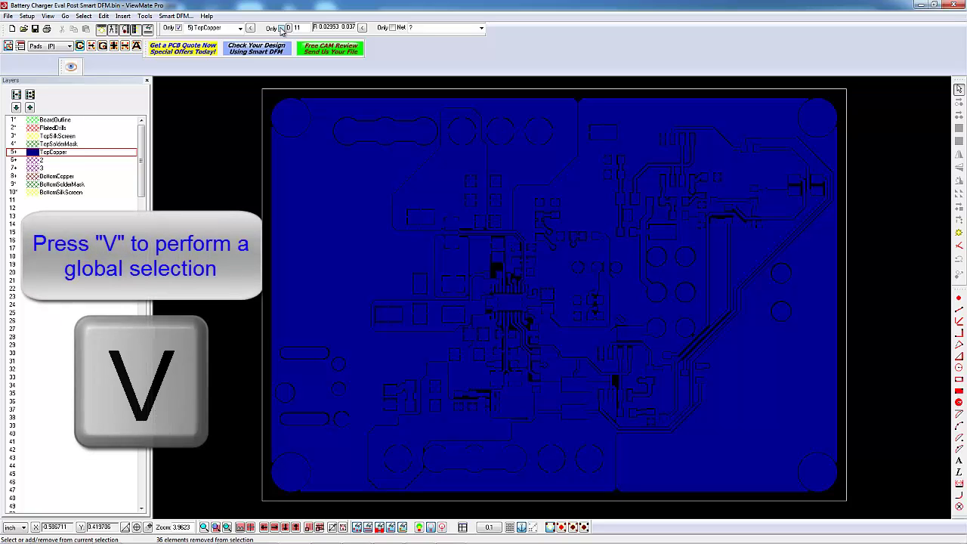
# Step: Globally select all 430 pads on the TopCopper layer with the V key
pyautogui.press('v')
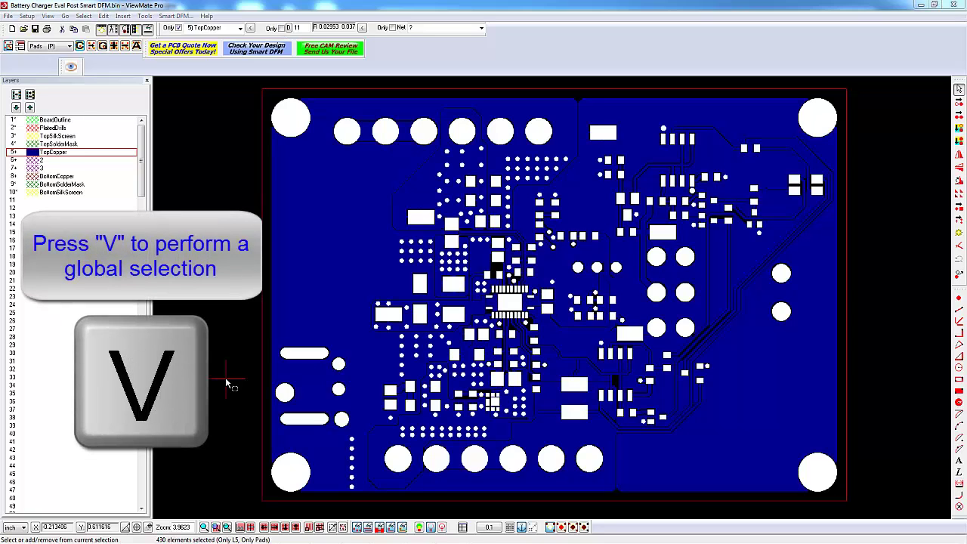